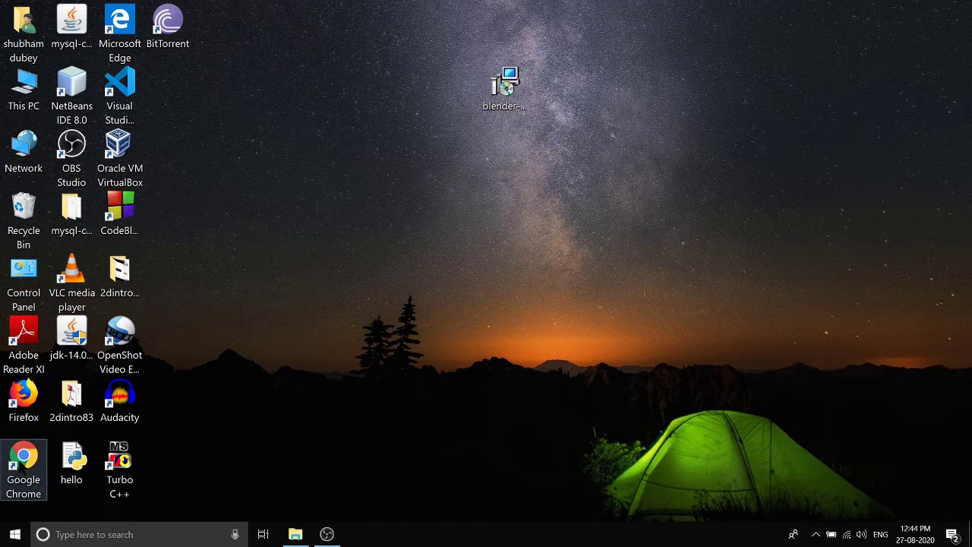
Step: Launch Chrome from its desktop shortcut and search Google for 'blender download'
right_click(27, 451)
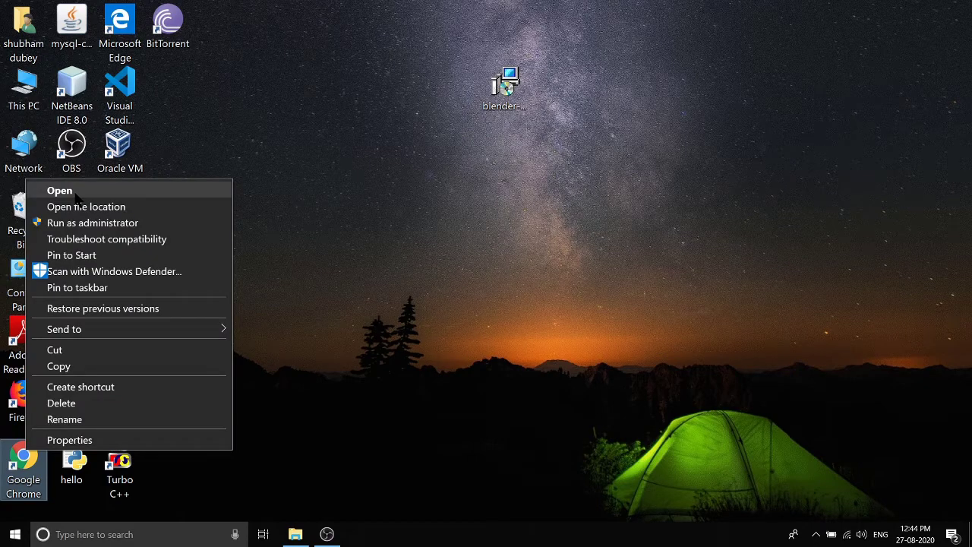
left_click(76, 191)
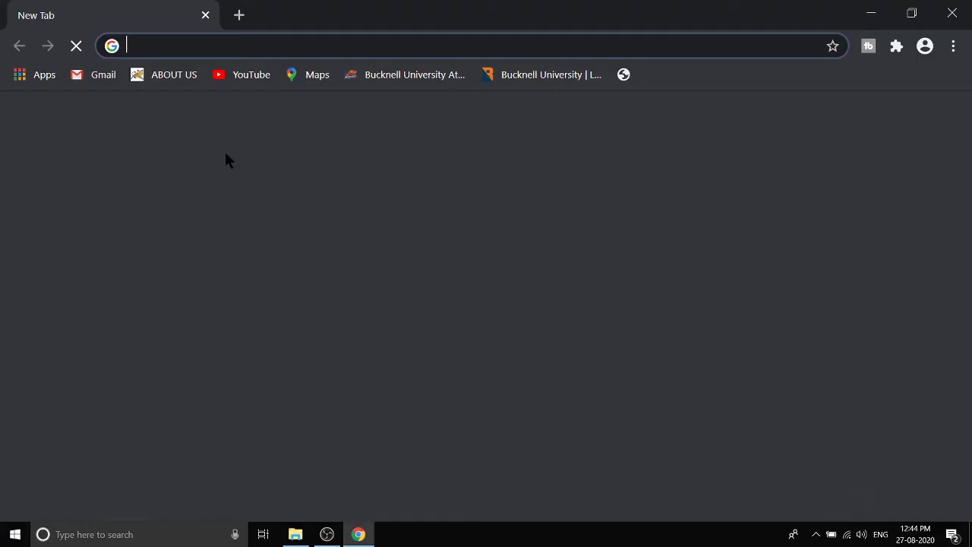
type("b")
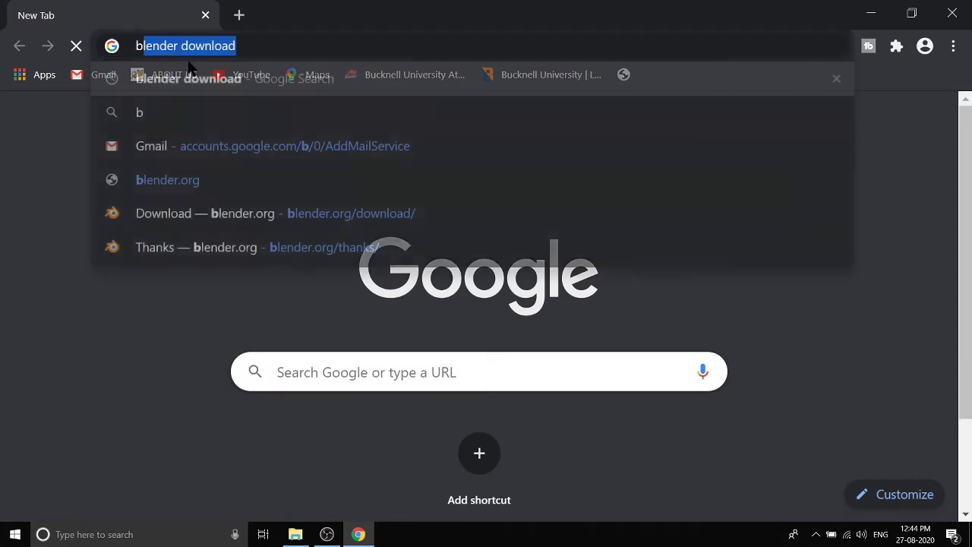
type("lender")
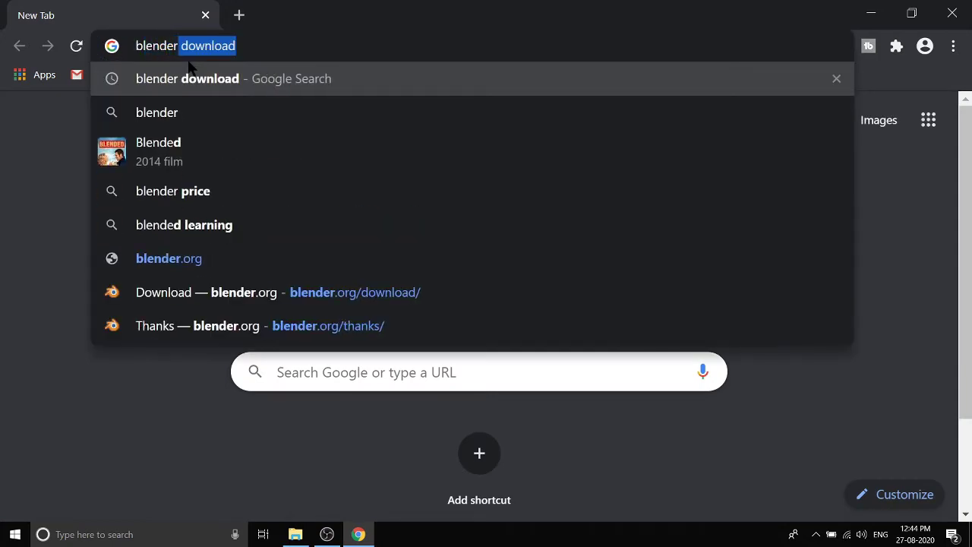
key("Return")
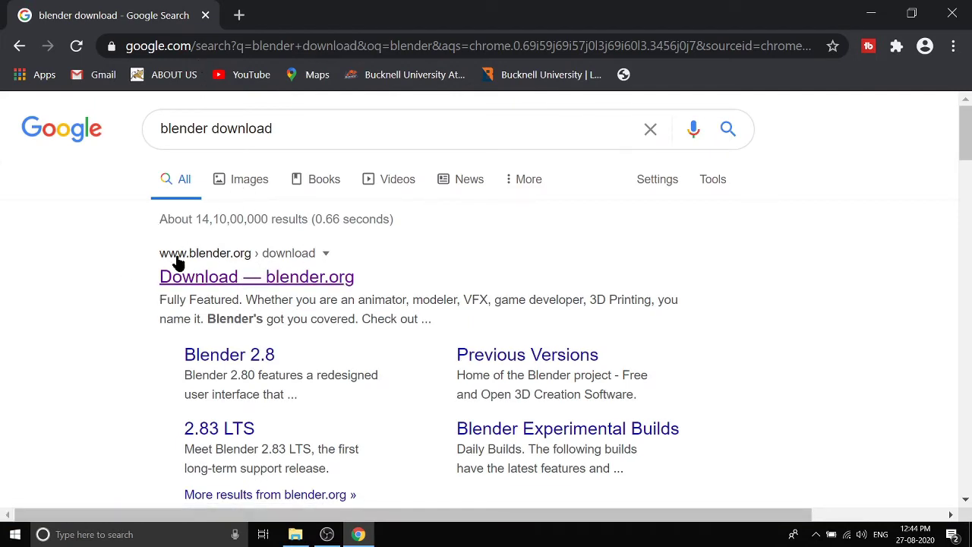
Step: Open the blender.org download page and list the Blender 2.83.5 builds for all platforms
left_click(232, 280)
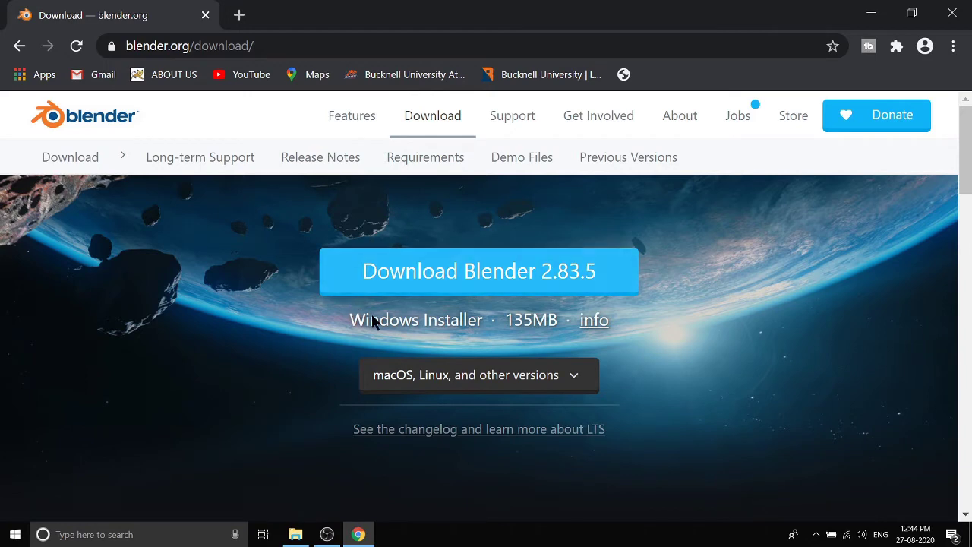
left_click(507, 376)
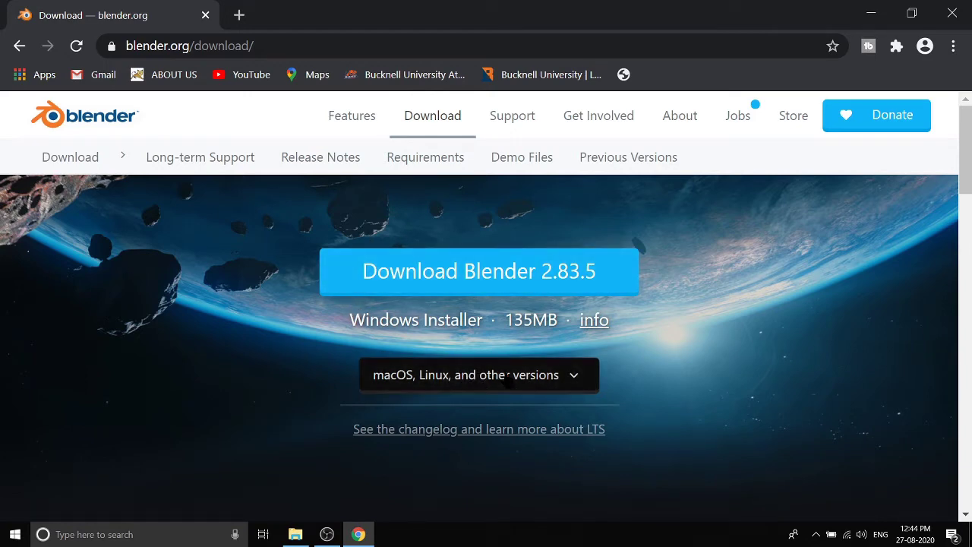
scroll(495, 364, "down", 3)
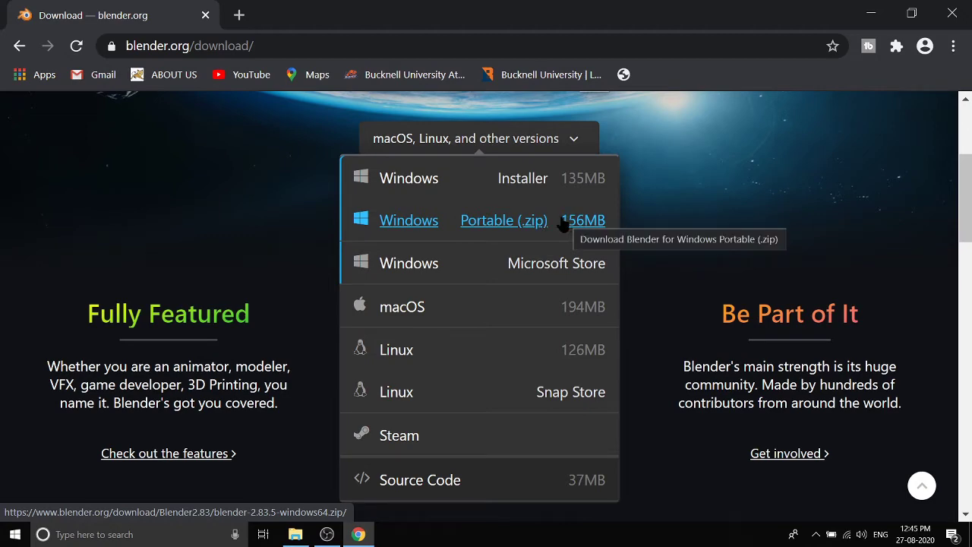
Step: Start the Windows installer download, then cancel it and remove it from Chrome's Downloads list
left_click(520, 179)
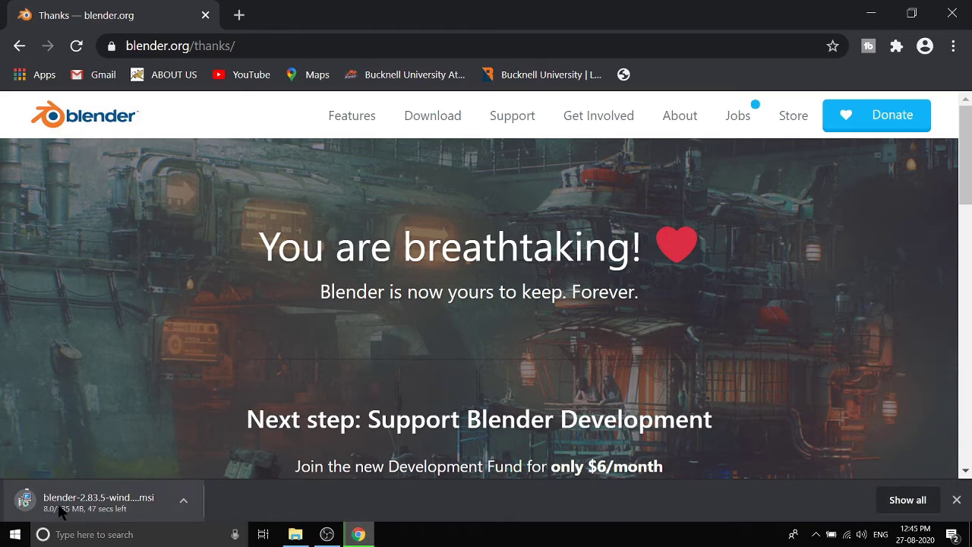
left_click(953, 47)
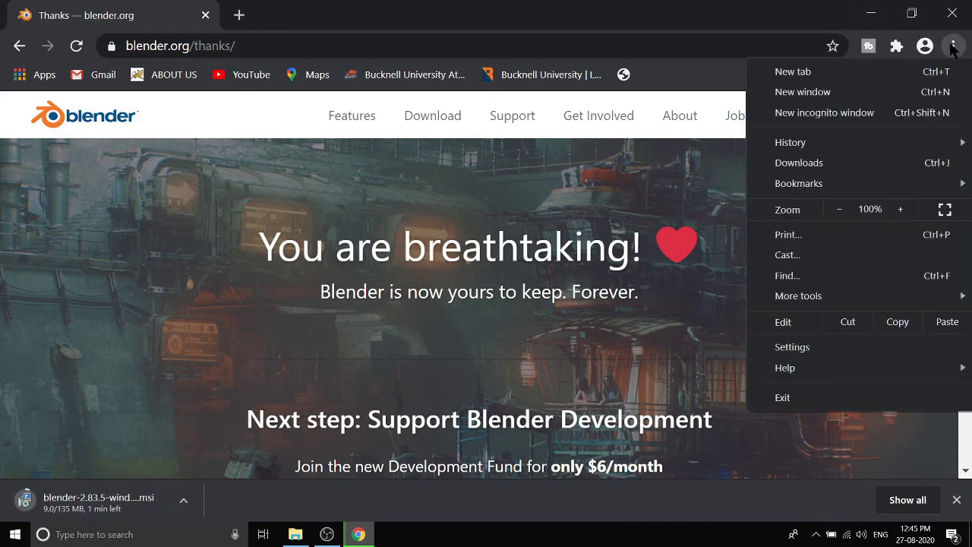
left_click(817, 162)
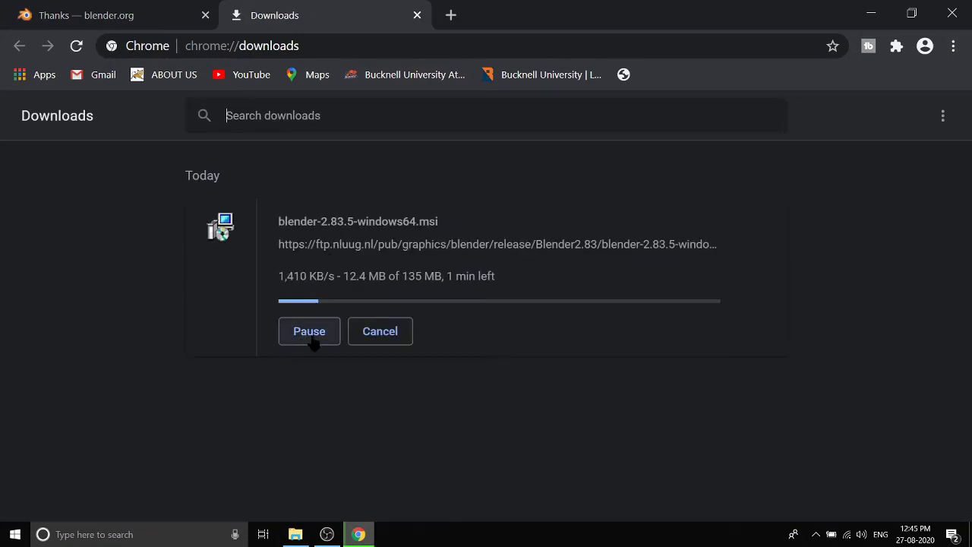
left_click(377, 339)
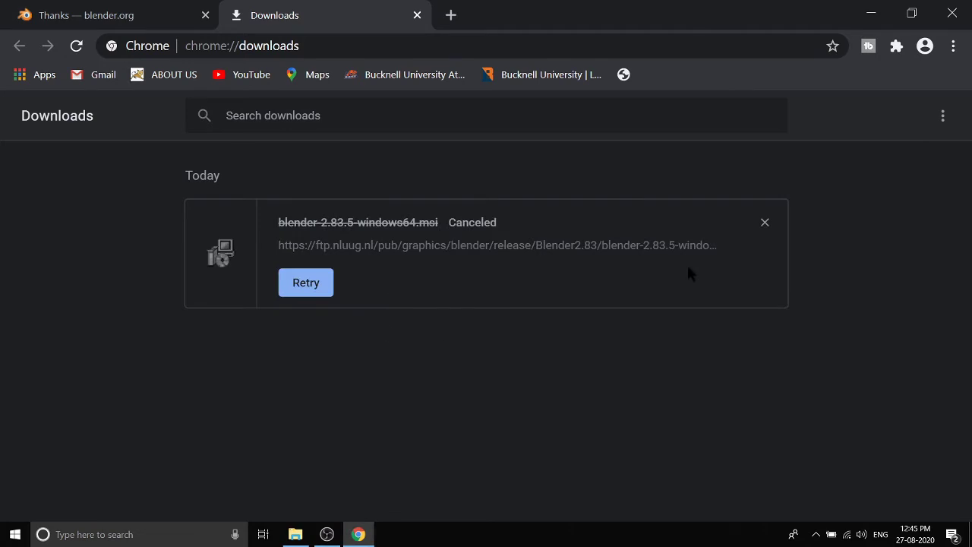
left_click(764, 221)
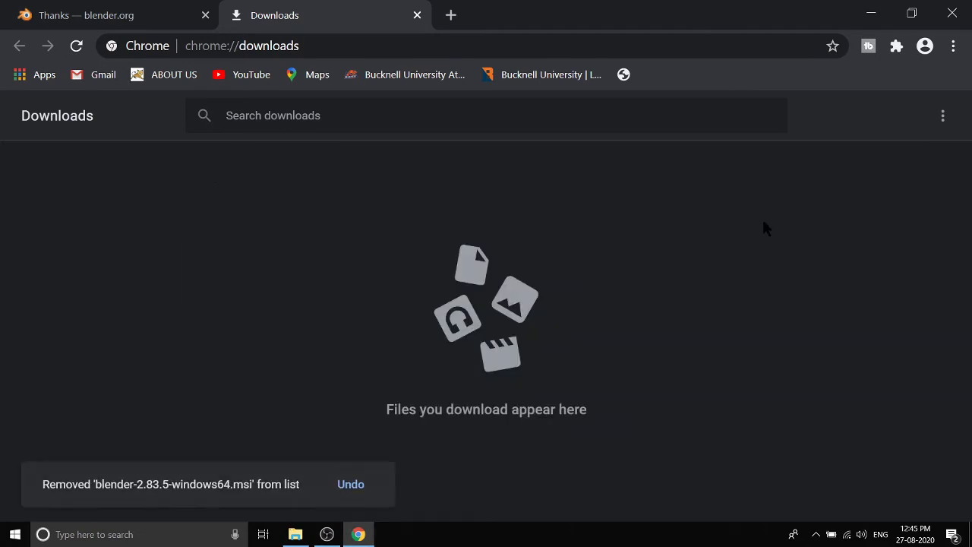
Step: Run the desktop Blender .msi installer, accept the licence and keep the default features
left_click(868, 11)
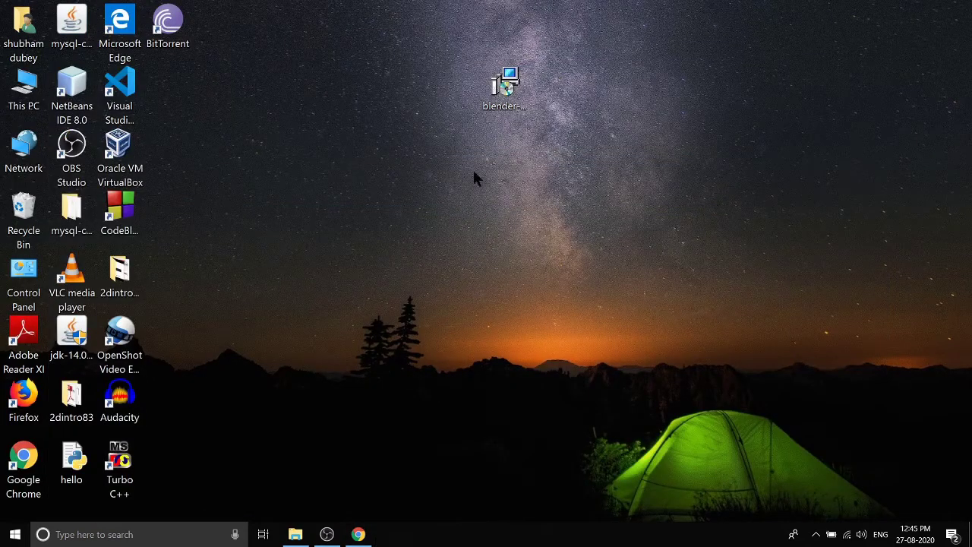
right_click(501, 91)
left_click(514, 100)
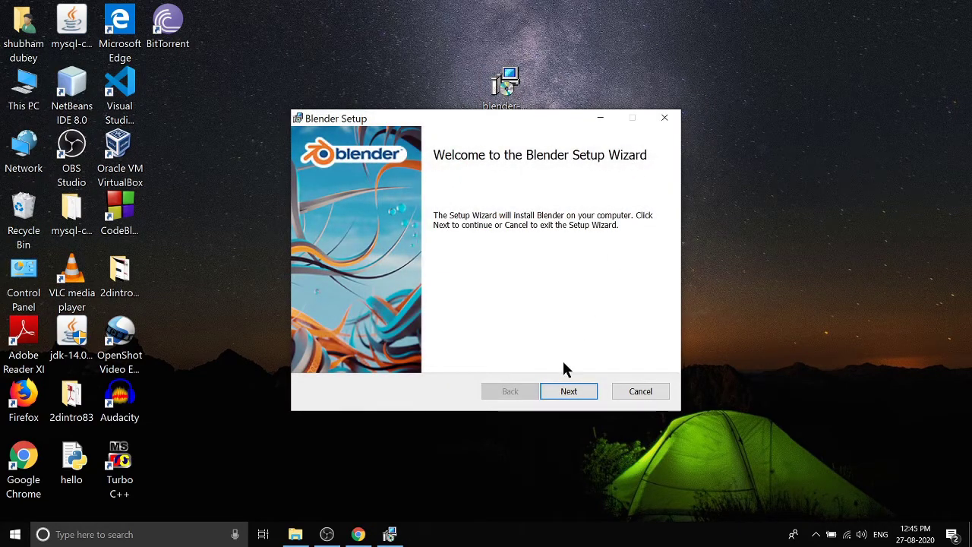
left_click(565, 392)
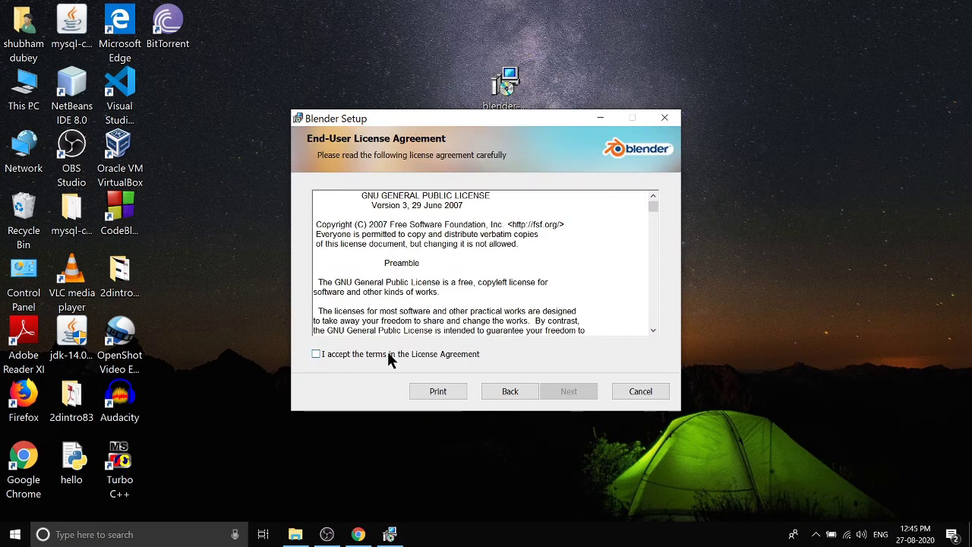
left_click(316, 354)
left_click(579, 397)
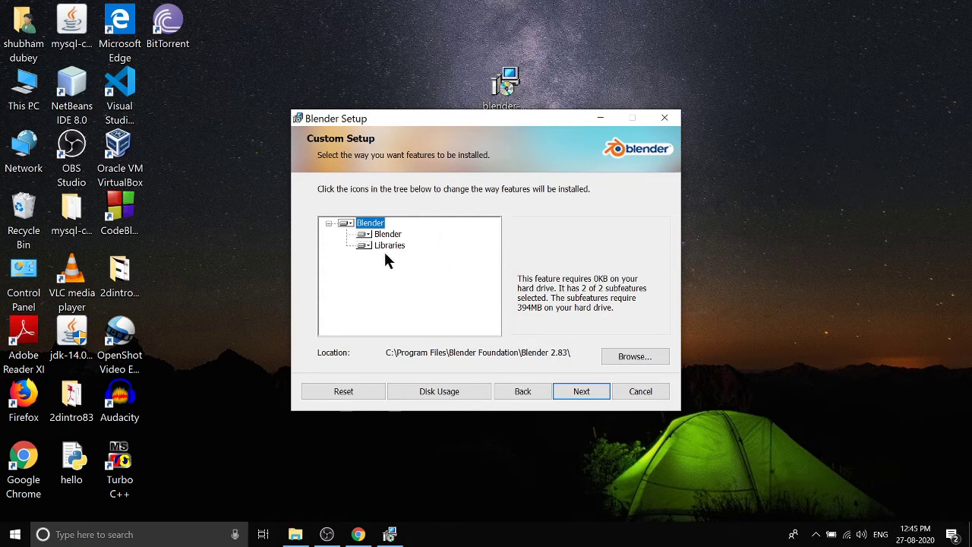
left_click(579, 391)
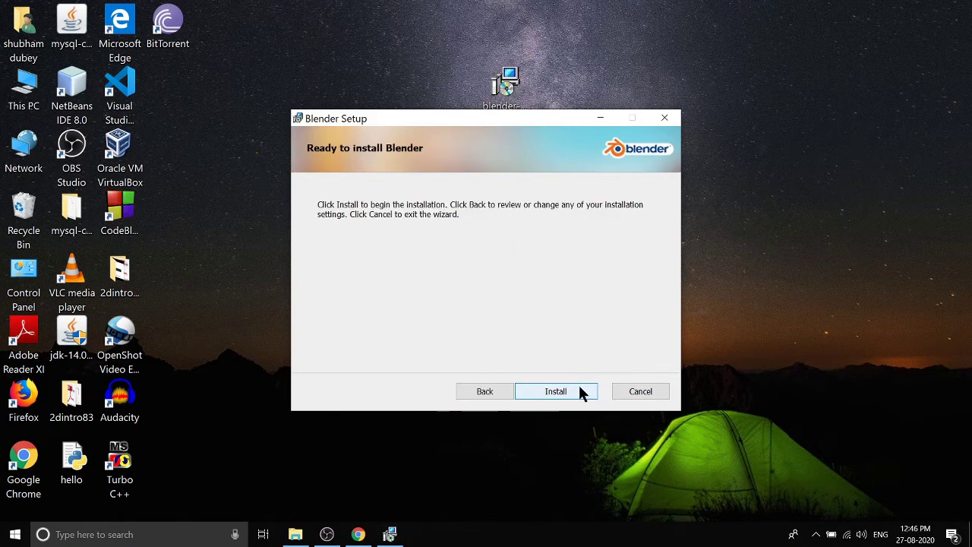
Step: Start the Blender installation and let it finish at the Completed page
left_click(573, 390)
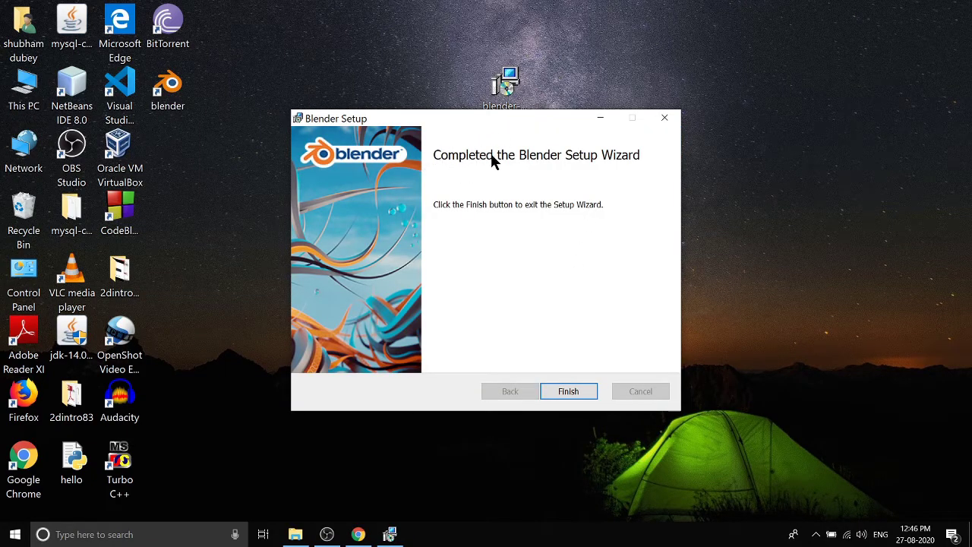
Step: Close the finished setup wizard, refresh the desktop and launch Blender from its new shortcut
left_click(575, 395)
left_click(576, 394)
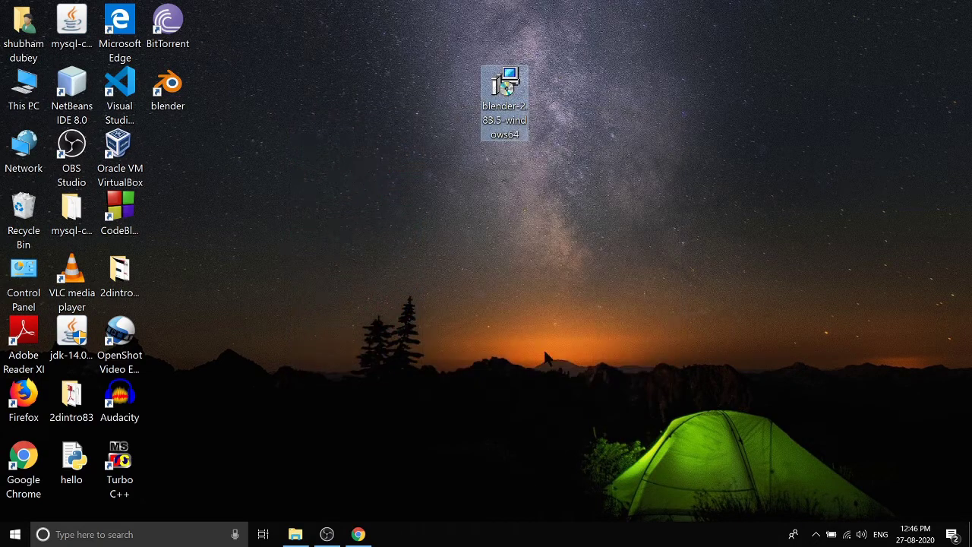
right_click(284, 162)
left_click(325, 204)
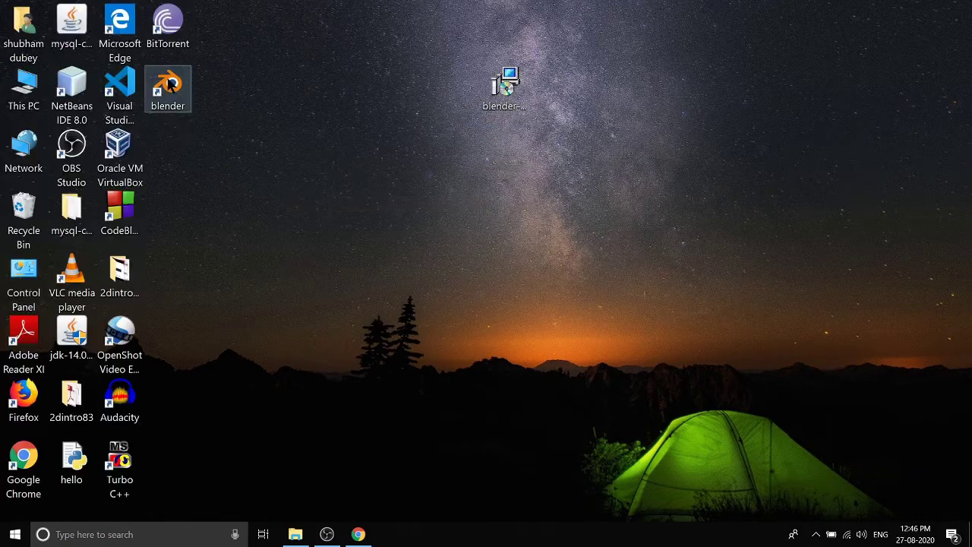
double_click(173, 89)
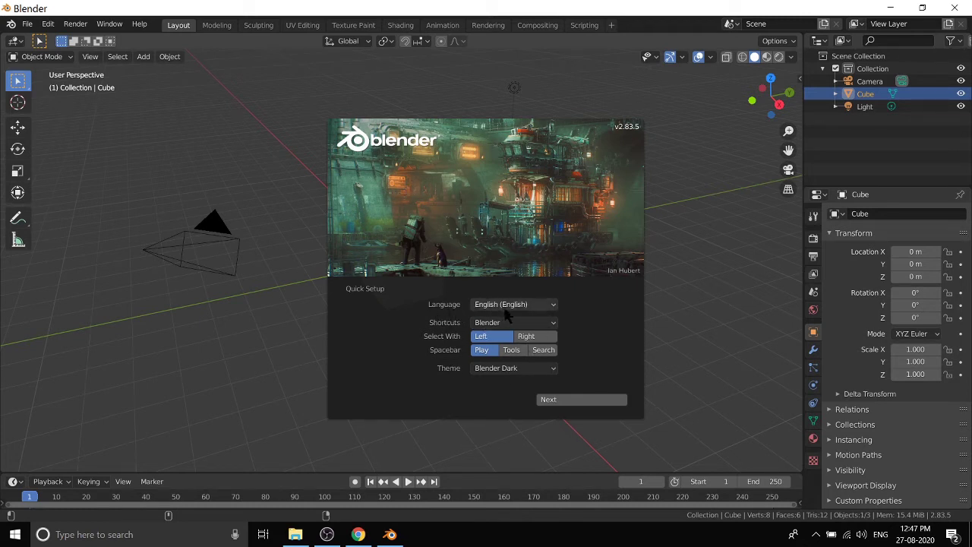
Step: Keep Blender shortcuts, preview Light, Deep Grey and White themes, then finish with Blender Dark
left_click(486, 325)
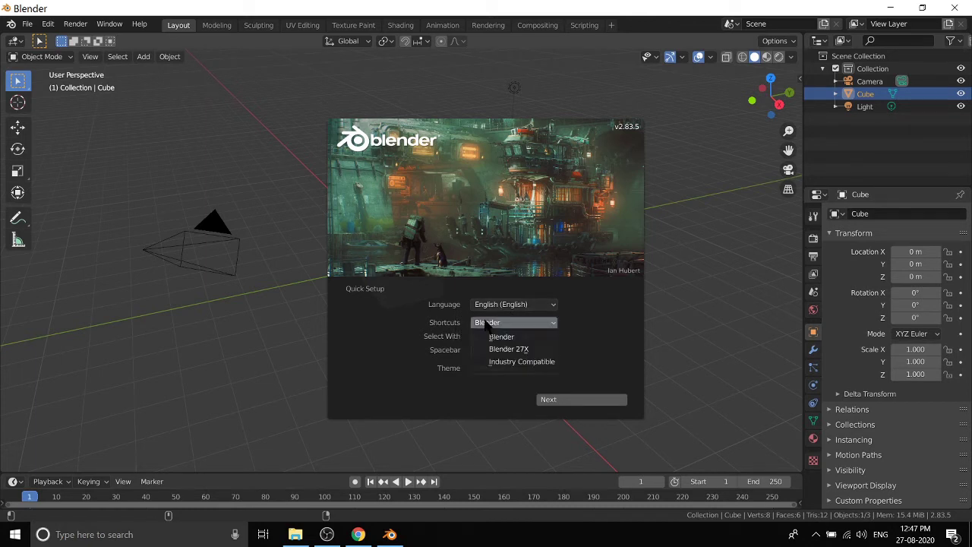
left_click(492, 334)
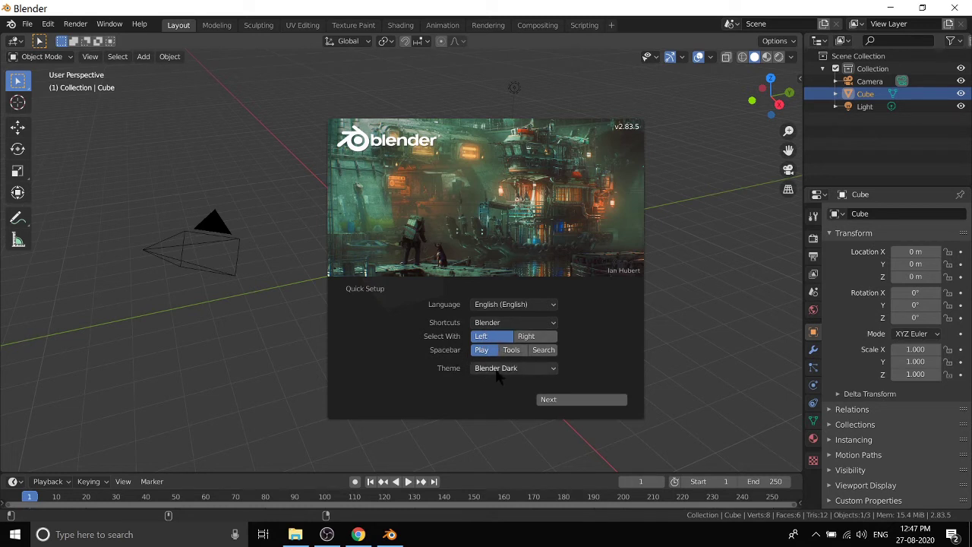
left_click(497, 370)
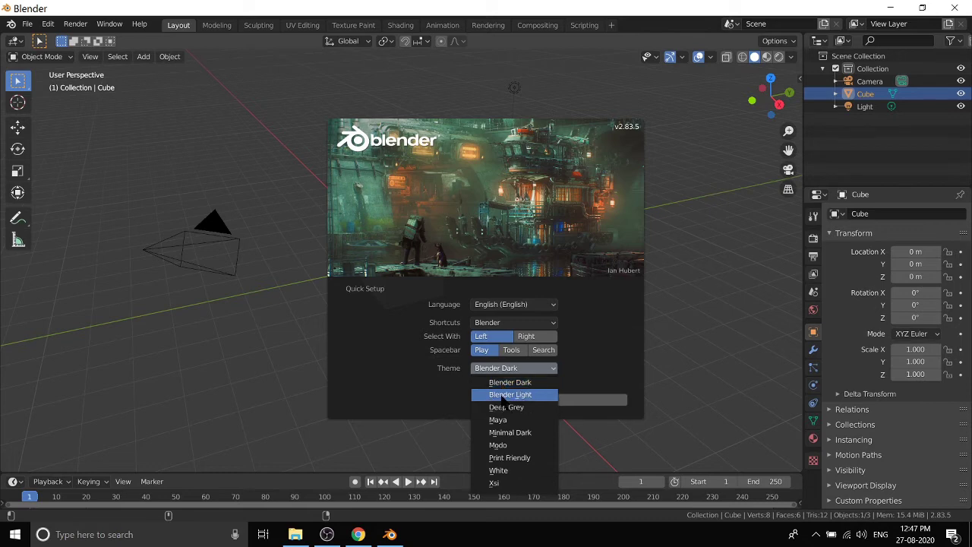
left_click(502, 395)
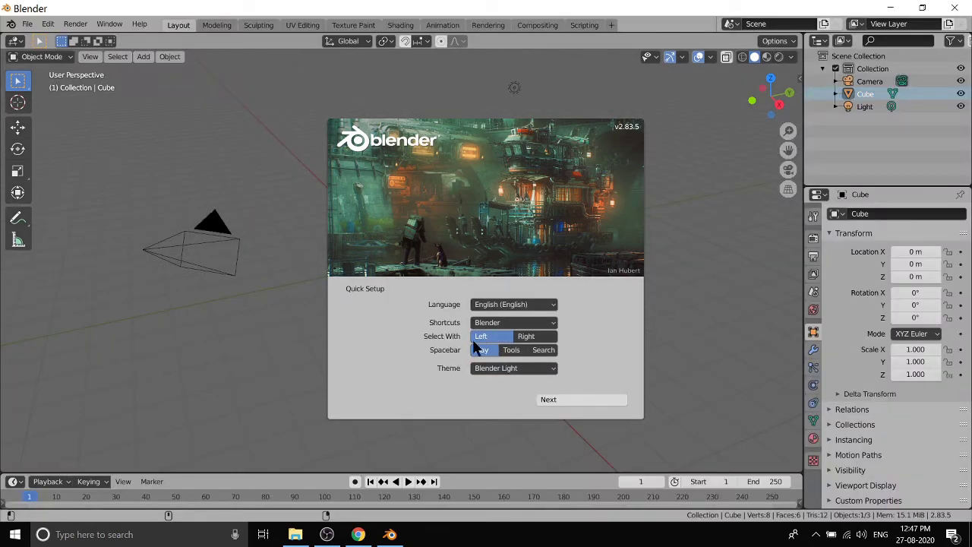
left_click(493, 371)
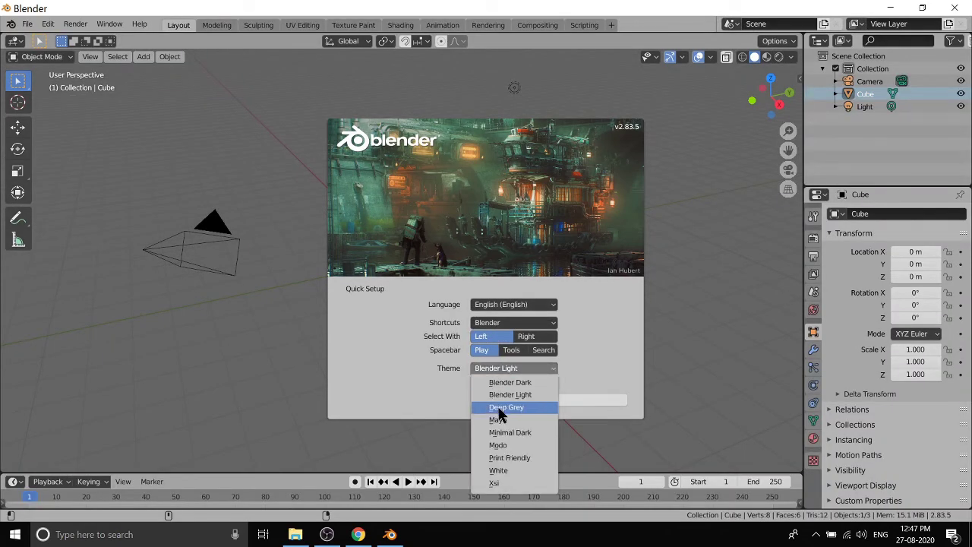
left_click(499, 408)
left_click(499, 368)
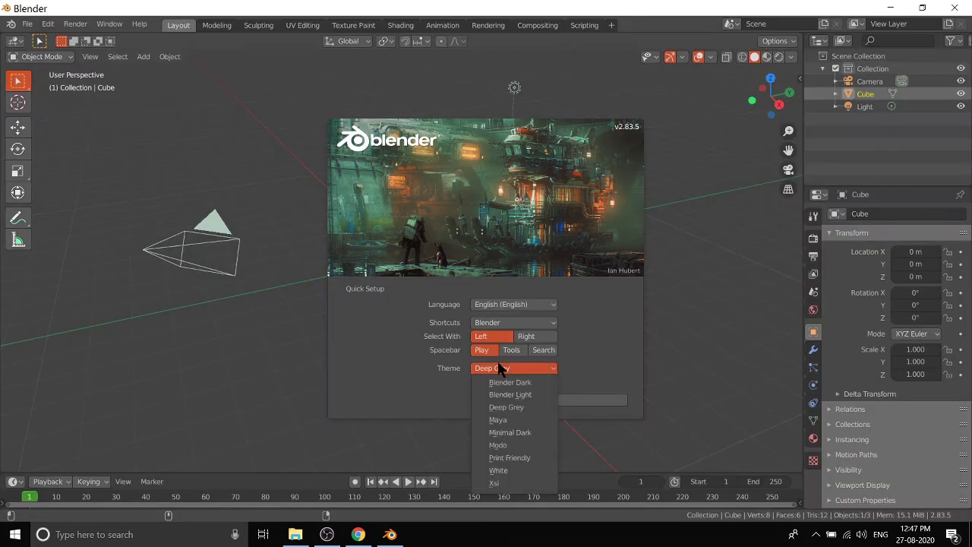
left_click(503, 467)
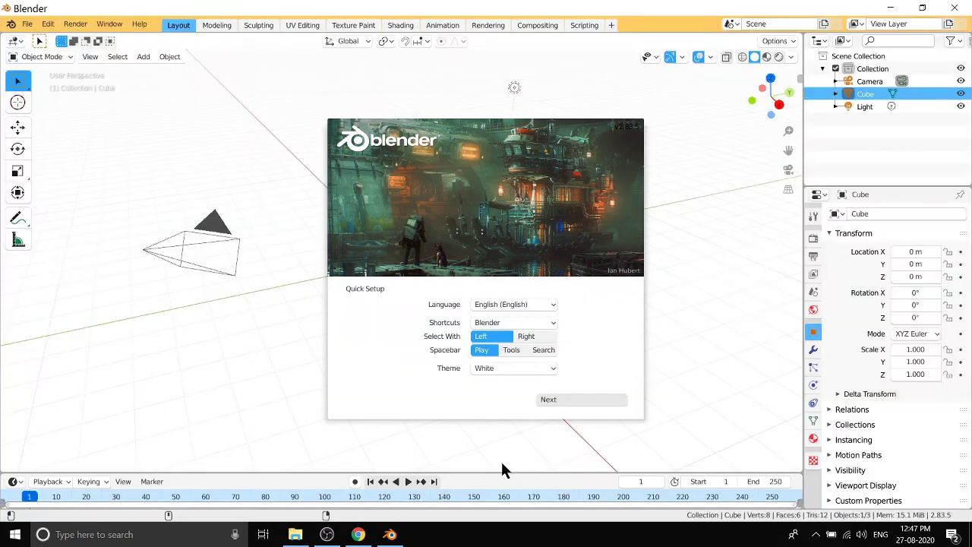
left_click(501, 367)
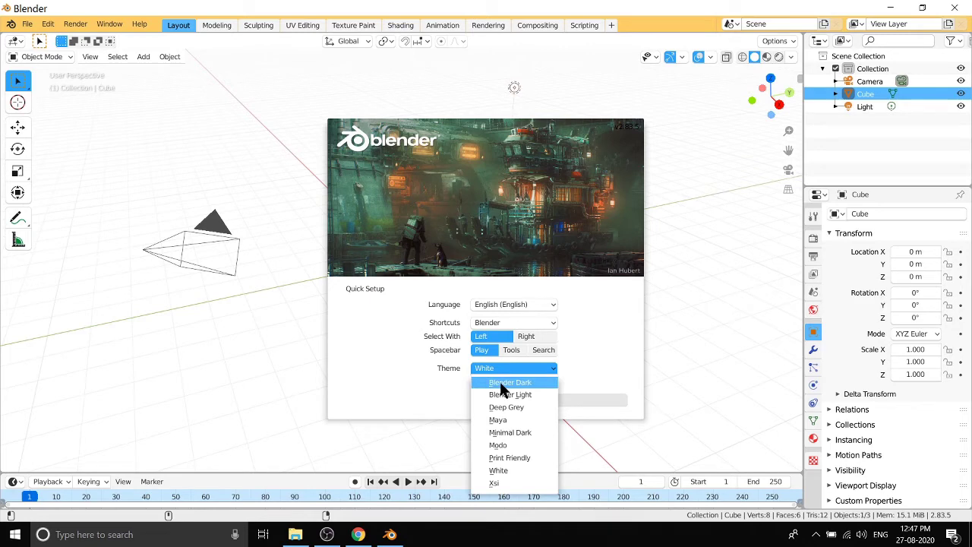
left_click(501, 383)
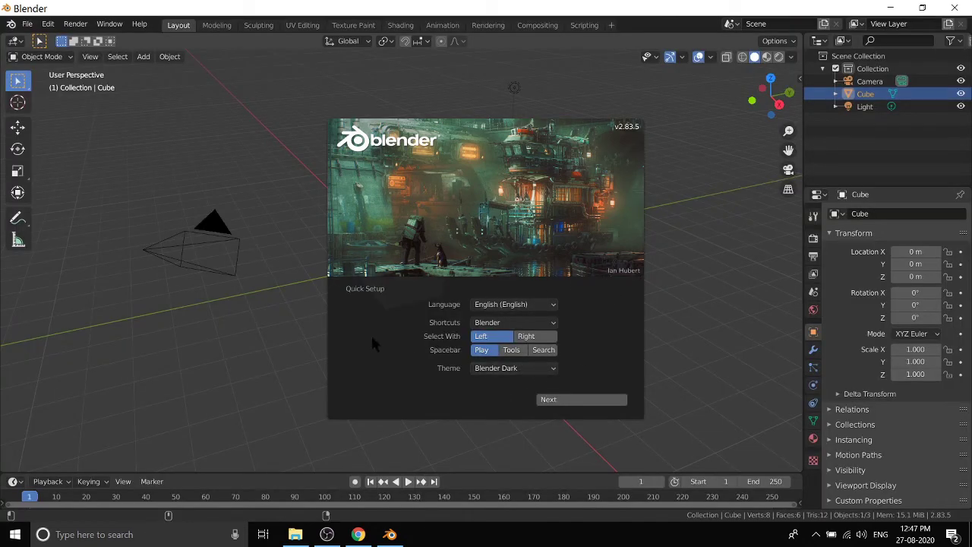
left_click(578, 399)
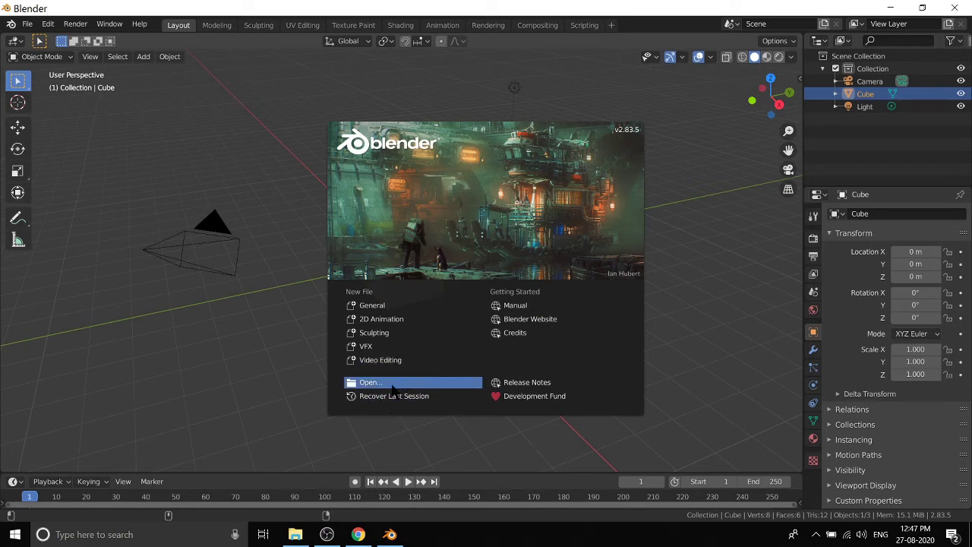
Step: Close the splash through the Open file browser, then show the File > New choices
left_click(391, 384)
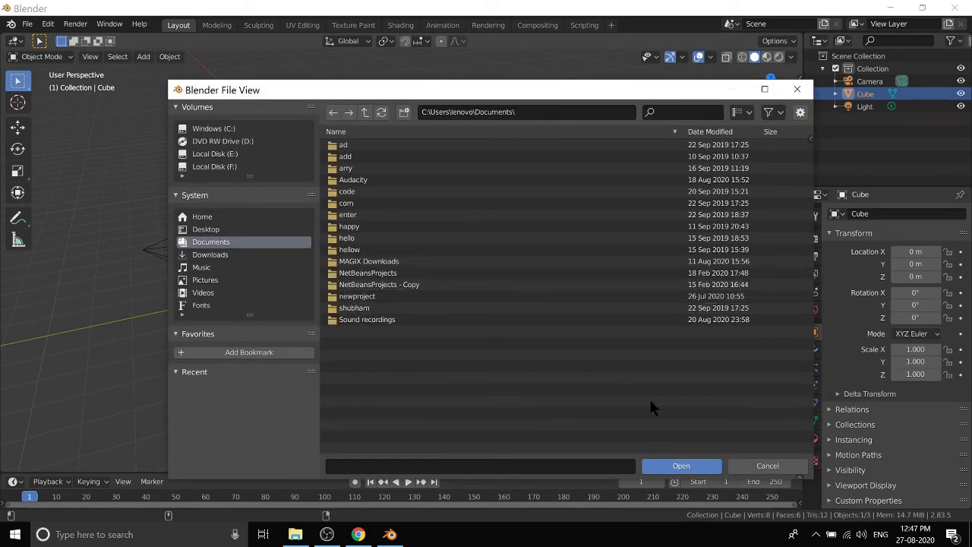
left_click(680, 465)
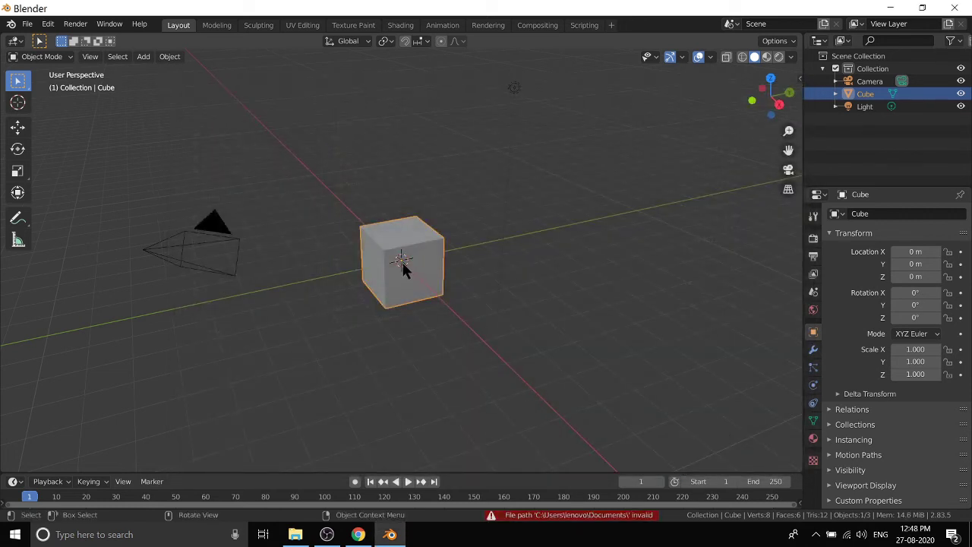
left_click(25, 27)
mouse_move(69, 38)
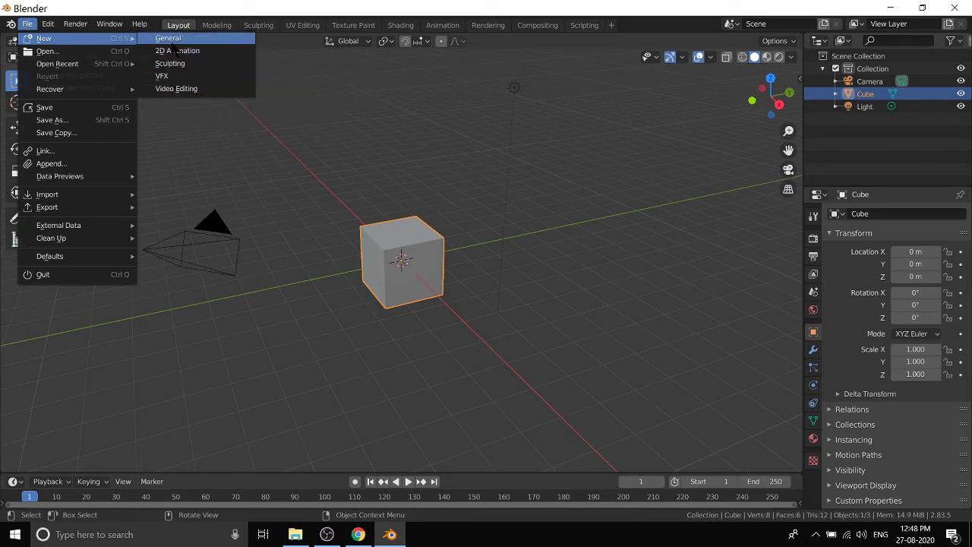
Step: Start a new General file, first saving the current scene as untitled.blend in Documents
left_click(173, 42)
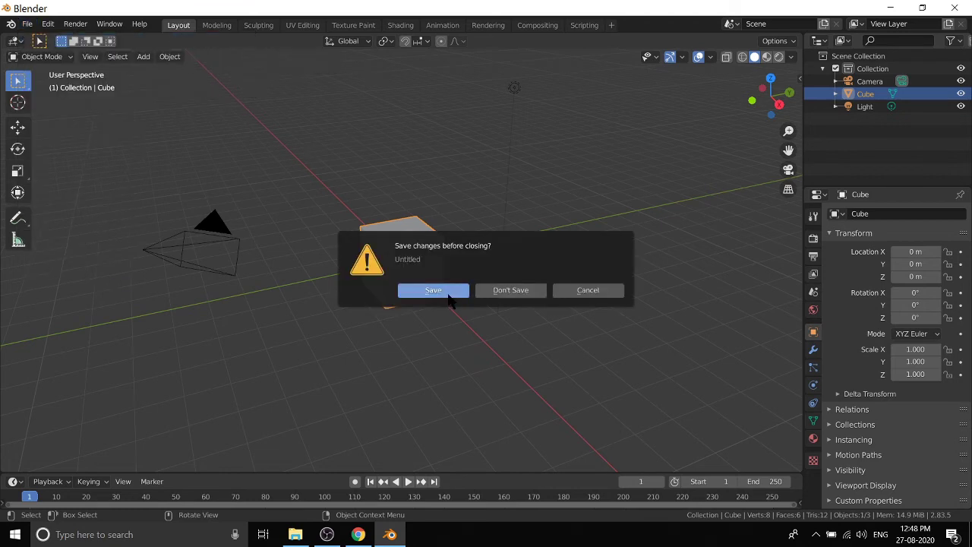
left_click(449, 294)
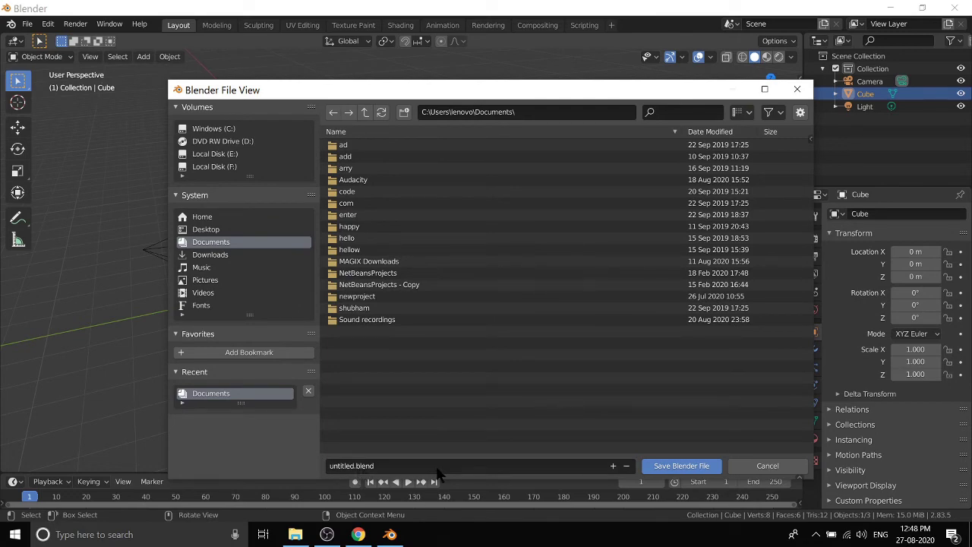
left_click(681, 465)
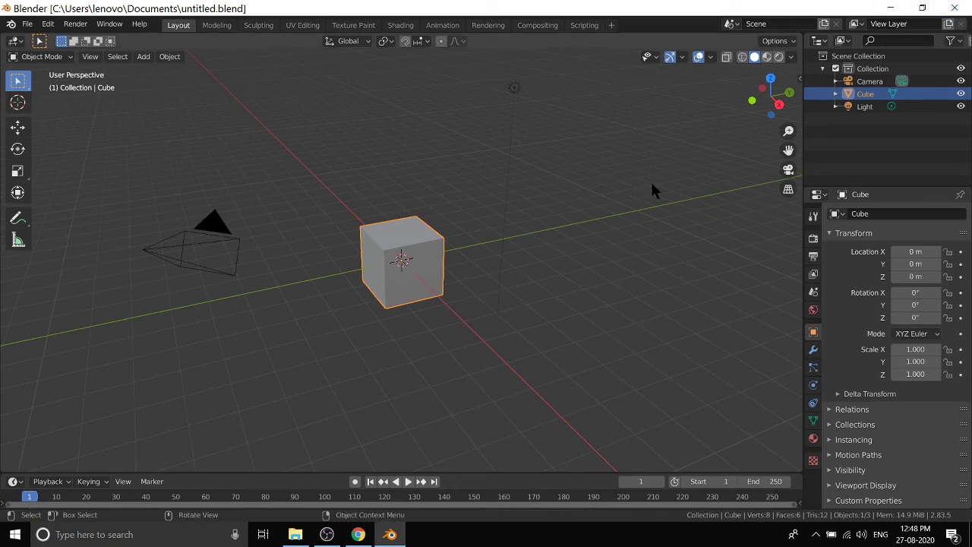
Step: Close Blender and refresh the Windows desktop
left_click(958, 7)
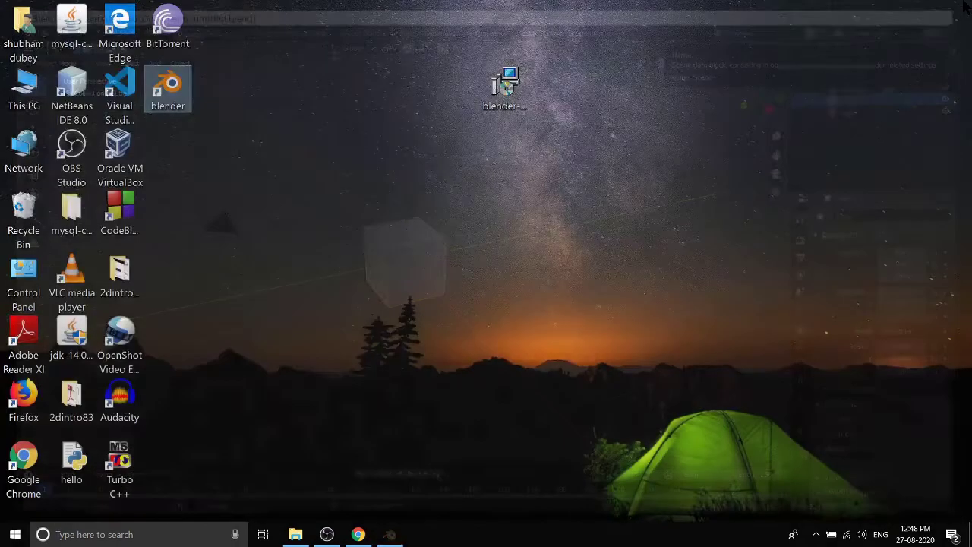
right_click(624, 63)
left_click(672, 111)
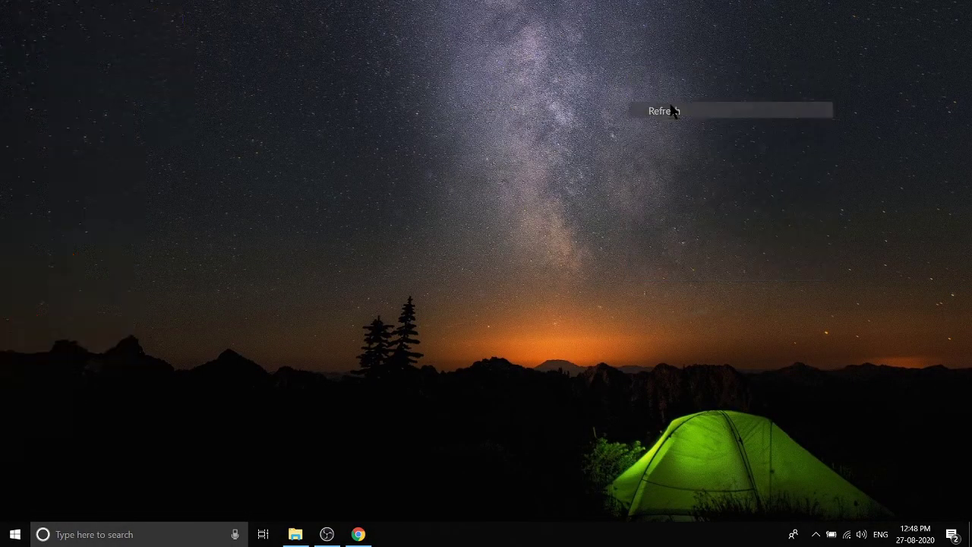